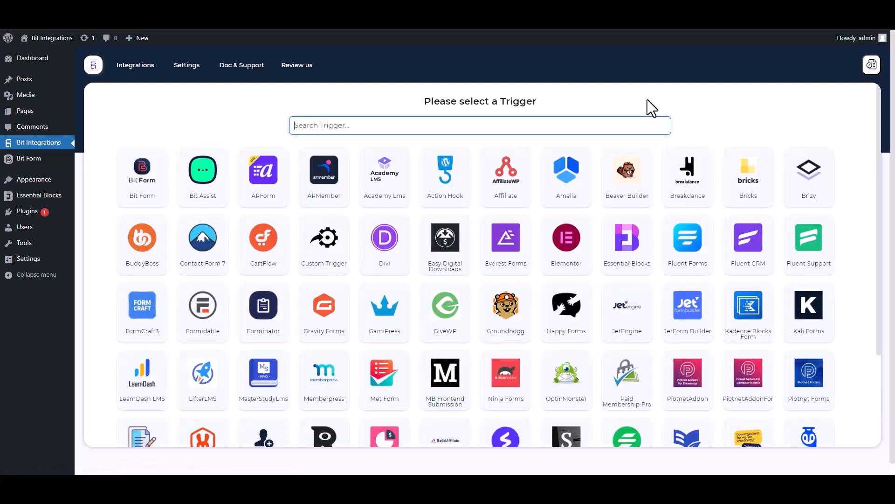
Pick Essential Blocks as the workflow trigger via an 'ess' search and start fetching its form data
{"action": "type", "text": "ess"}
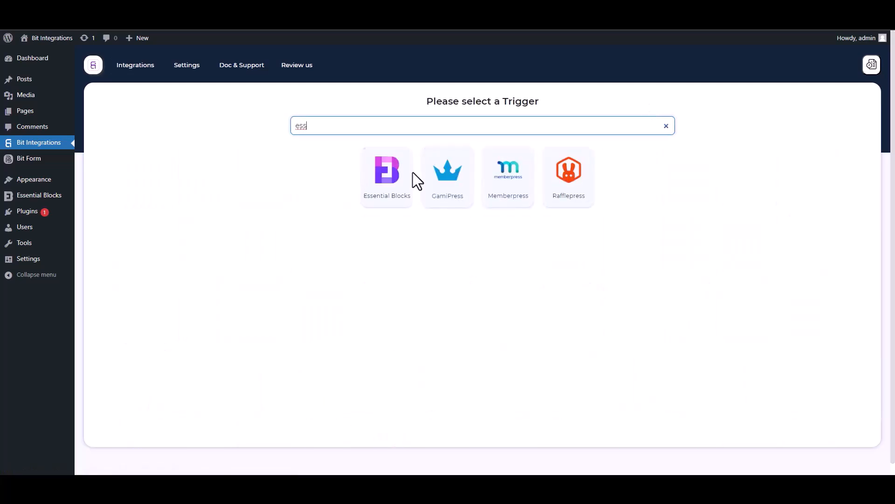
{"action": "left_click", "coordinate": [382, 206]}
{"action": "left_click", "coordinate": [482, 218]}
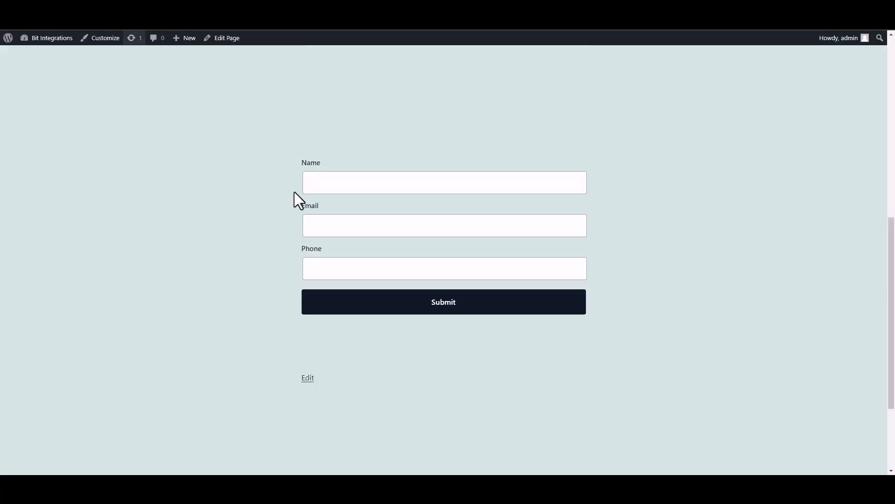
Submit a test entry with Name 'test', a test e-mail and phone number, then return to Bit Integrations
{"action": "left_click", "coordinate": [383, 192]}
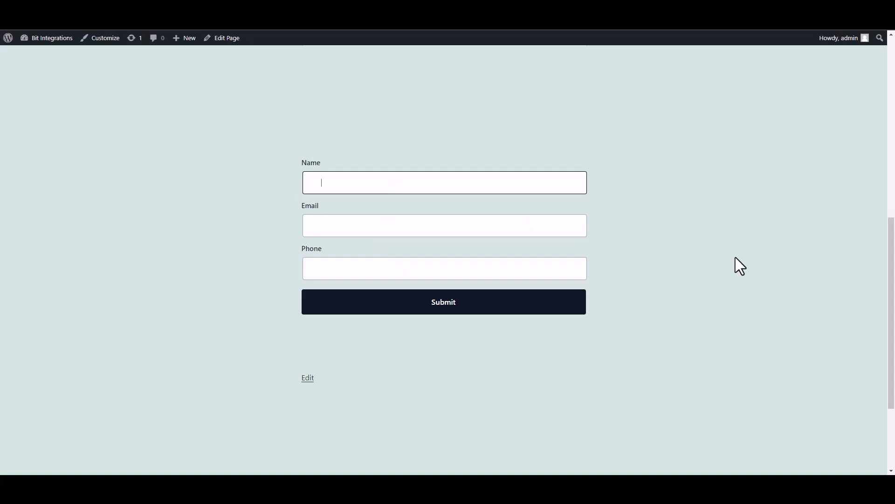
{"action": "type", "text": "test"}
{"action": "left_click", "coordinate": [537, 227]}
{"action": "type", "text": "test@gmail.com"}
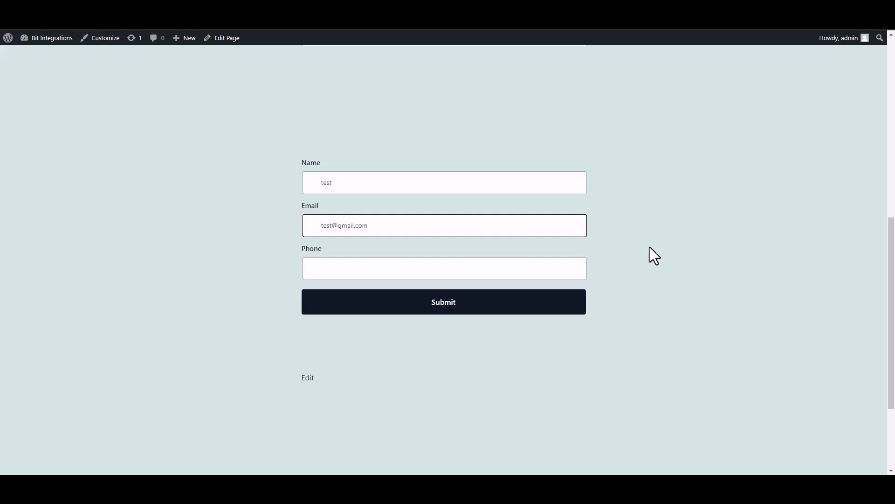
{"action": "left_click", "coordinate": [540, 272]}
{"action": "type", "text": "58566255"}
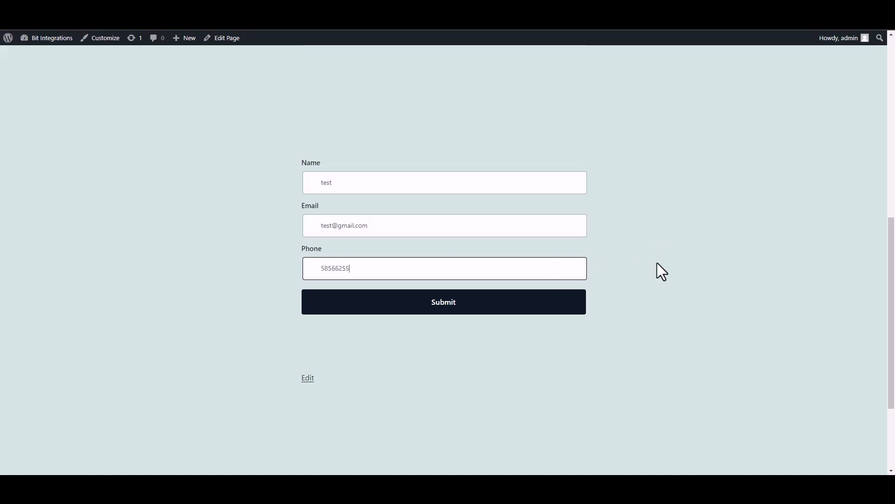
{"action": "left_click", "coordinate": [576, 307]}
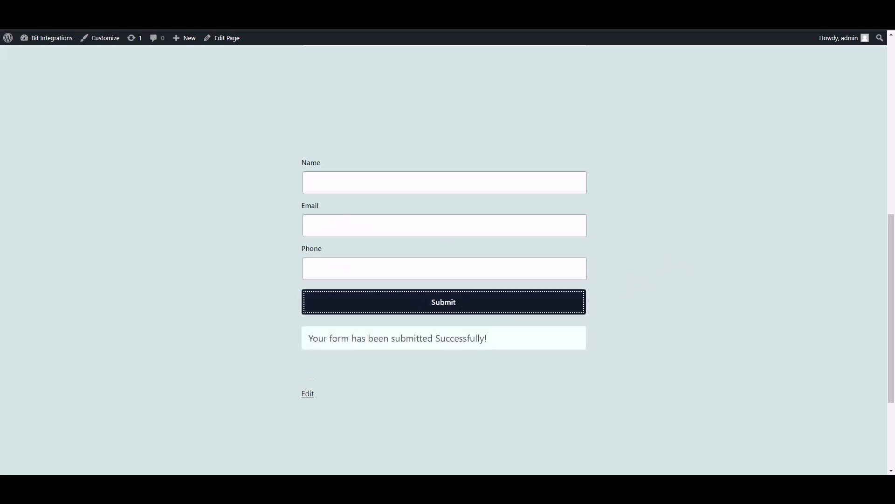
{"action": "left_click", "coordinate": [245, 9]}
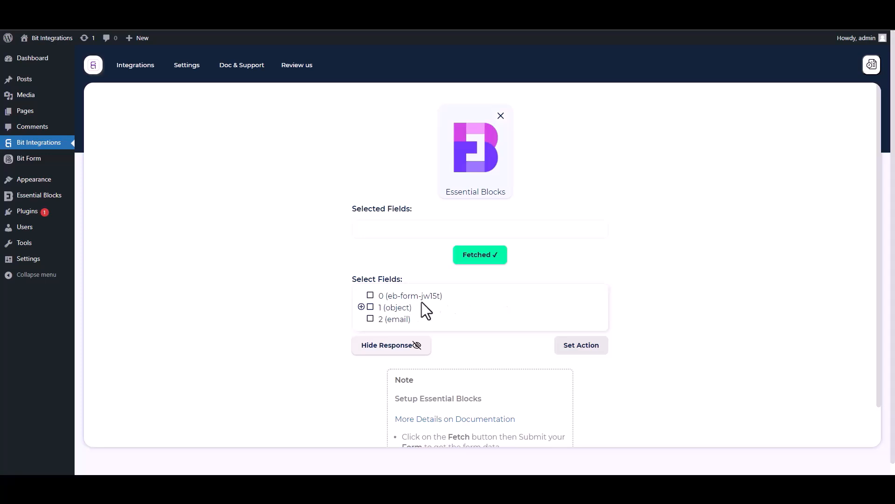
Select field 0 and the Name, Email and Phone subfields under object
{"action": "left_click_drag", "start_coordinate": [444, 297], "coordinate": [375, 297]}
{"action": "left_click", "coordinate": [370, 296]}
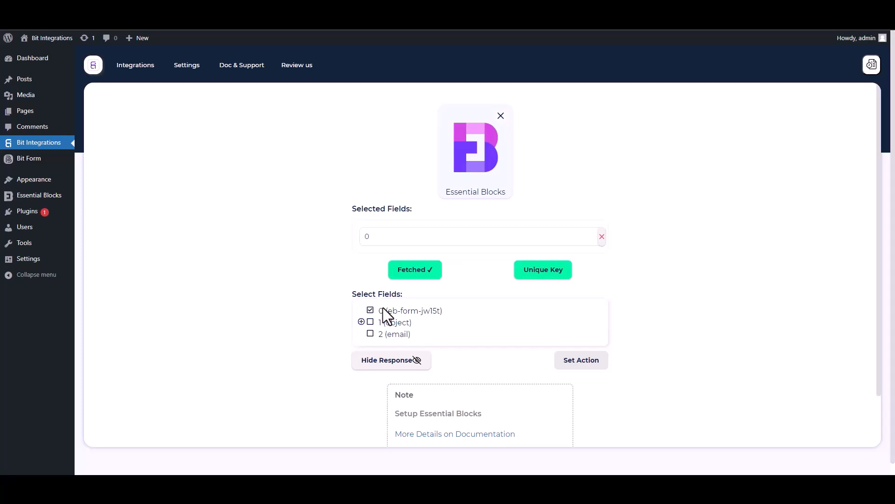
{"action": "left_click", "coordinate": [362, 322]}
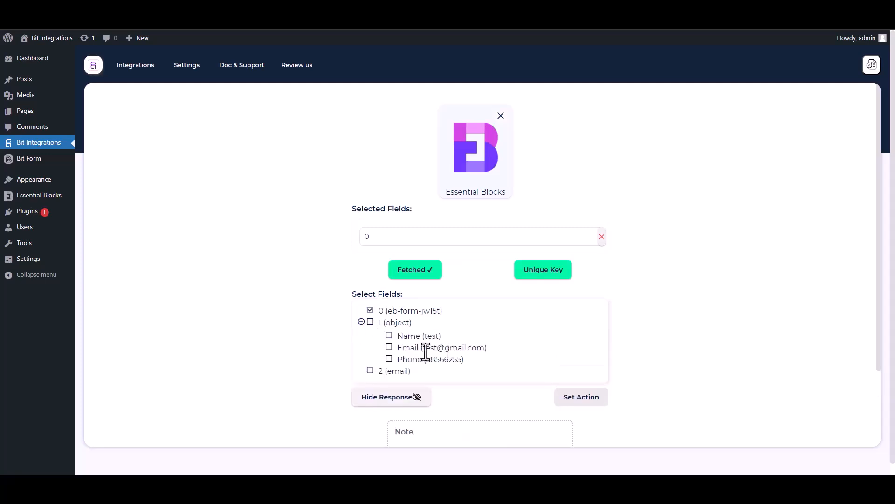
{"action": "left_click", "coordinate": [390, 337]}
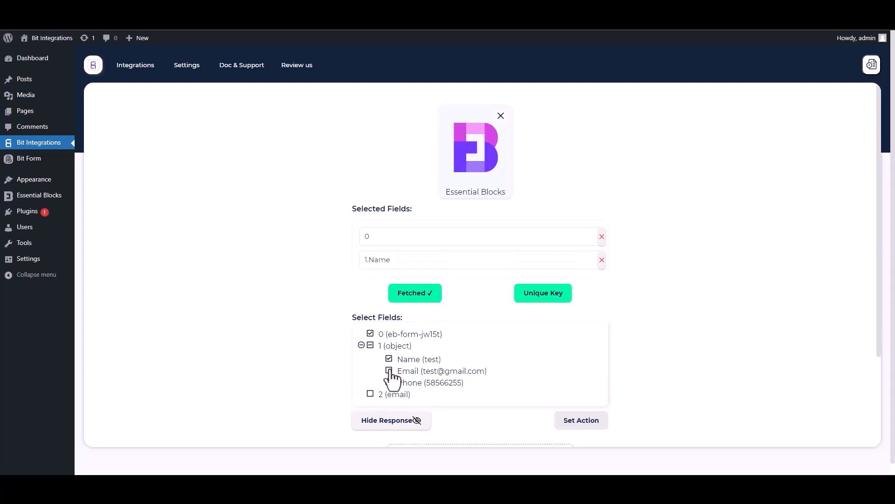
{"action": "left_click", "coordinate": [390, 371]}
{"action": "left_click", "coordinate": [389, 406]}
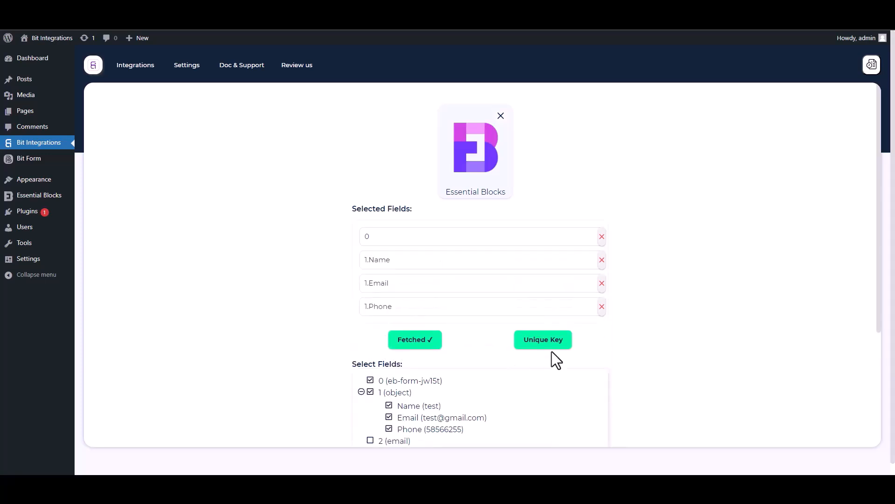
Set 0 as the unique primary key and continue to action selection
{"action": "left_click_drag", "start_coordinate": [874, 298], "coordinate": [881, 360]}
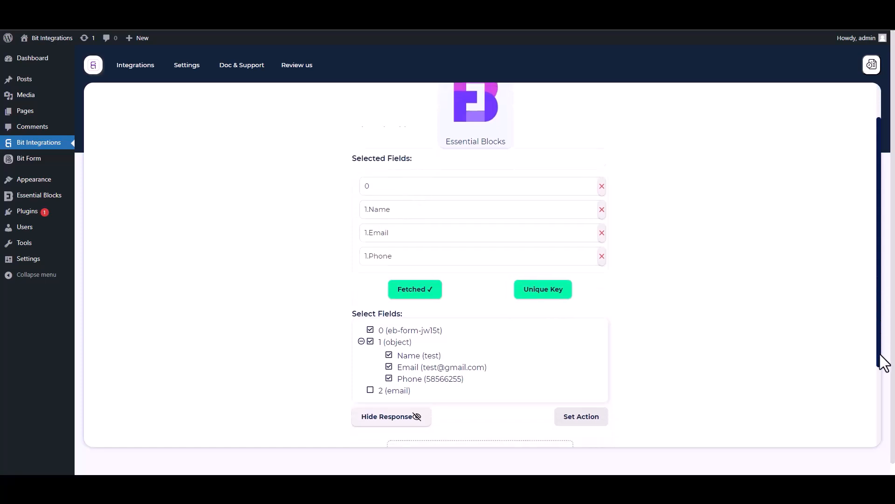
{"action": "left_click", "coordinate": [550, 261]}
{"action": "left_click", "coordinate": [441, 257]}
{"action": "left_click", "coordinate": [377, 280]}
{"action": "left_click", "coordinate": [479, 282]}
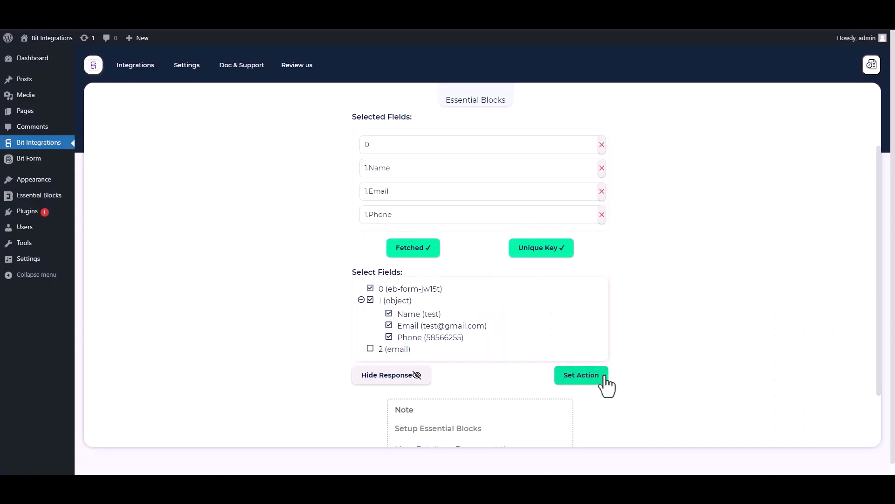
{"action": "left_click", "coordinate": [581, 376]}
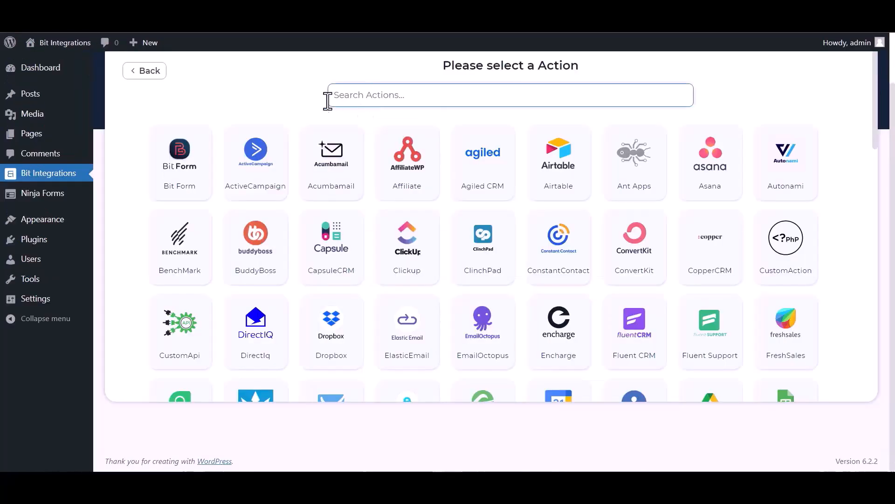
Search 'fresh' and choose FreshSales as the action, bringing up the Freshsales API Settings page
{"action": "type", "text": "fresh"}
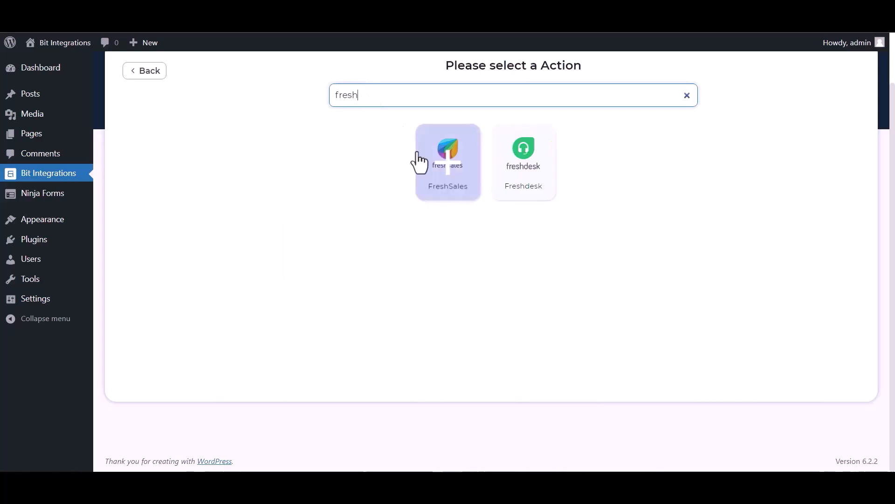
{"action": "left_click", "coordinate": [446, 176]}
{"action": "left_click_drag", "start_coordinate": [286, 132], "coordinate": [265, 129]}
{"action": "left_click", "coordinate": [265, 129]}
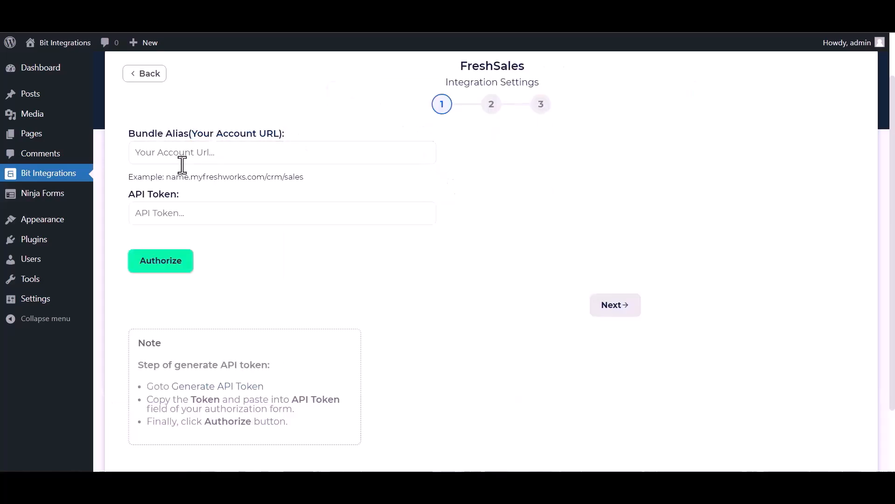
{"action": "left_click_drag", "start_coordinate": [180, 194], "coordinate": [135, 194]}
{"action": "left_click", "coordinate": [297, 232]}
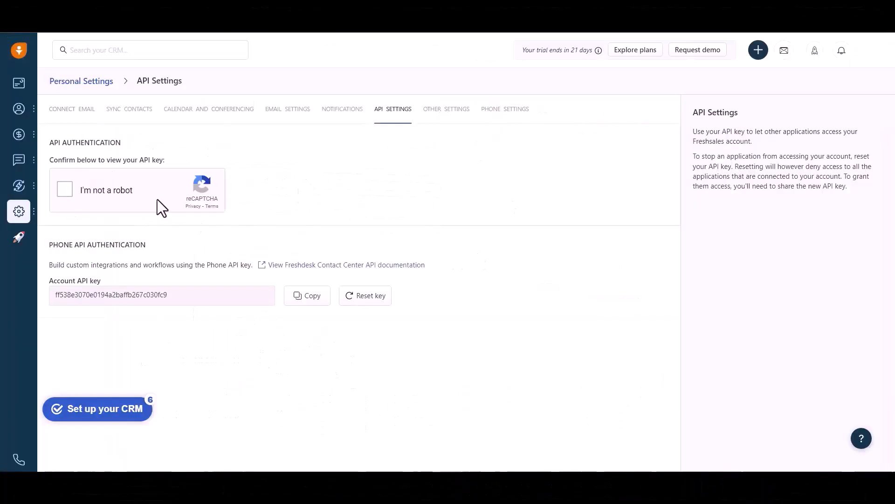
Pass the reCAPTCHA stairs image challenge in Freshsales API Settings and copy the bundle alias
{"action": "left_click", "coordinate": [66, 188]}
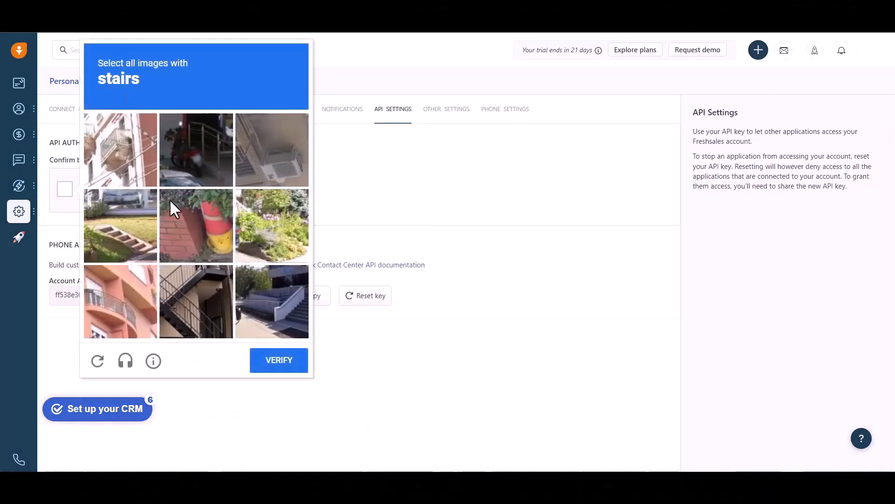
{"action": "left_click", "coordinate": [119, 225]}
{"action": "left_click", "coordinate": [196, 301]}
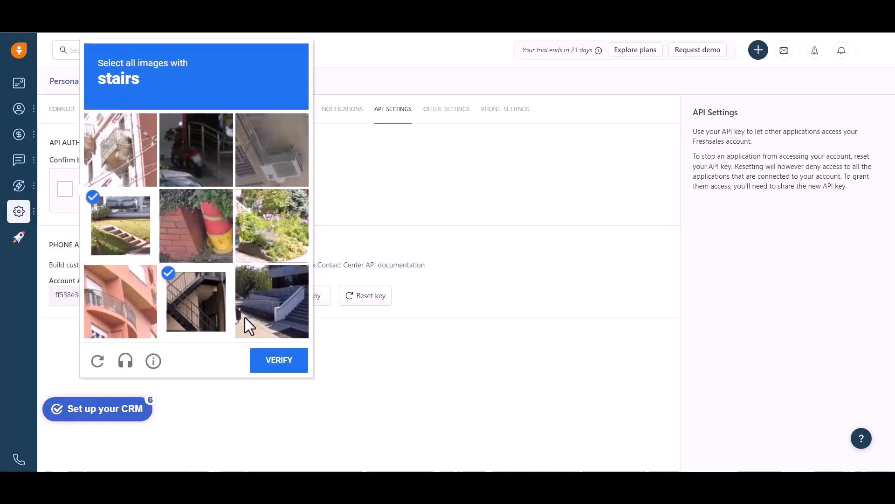
{"action": "left_click", "coordinate": [245, 317]}
{"action": "left_click", "coordinate": [254, 369]}
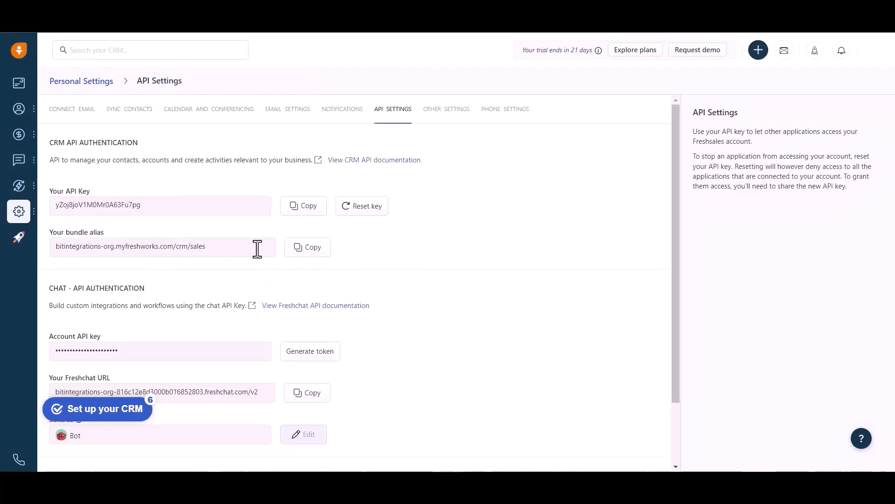
{"action": "left_click", "coordinate": [307, 247]}
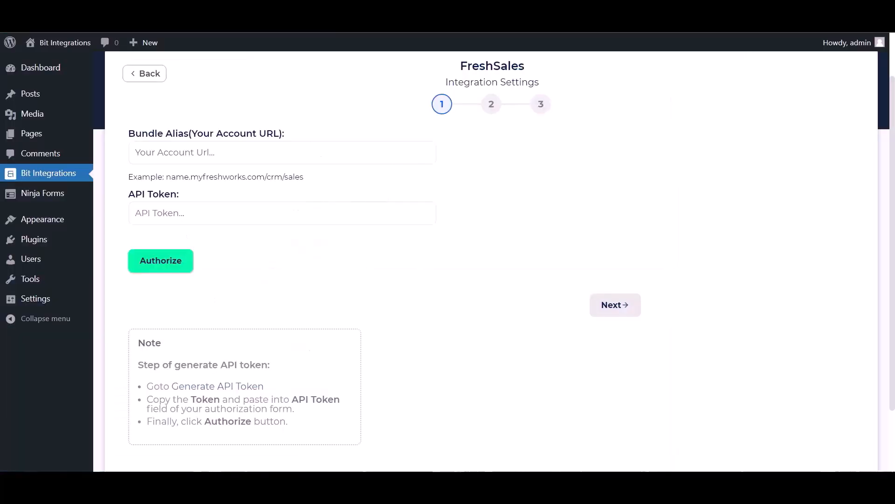
Paste the bundle alias and the copied CRM API key as API Token, then authorize
{"action": "left_click", "coordinate": [195, 149]}
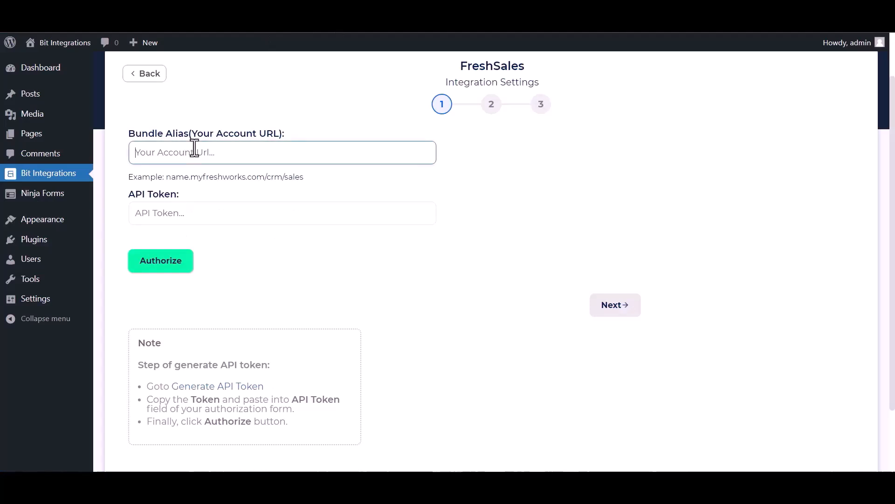
{"action": "key", "text": "ctrl+v"}
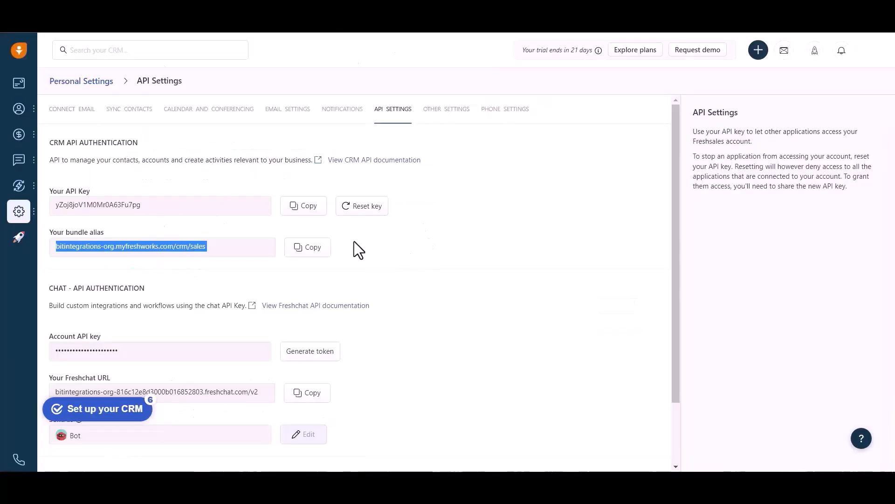
{"action": "left_click", "coordinate": [303, 205]}
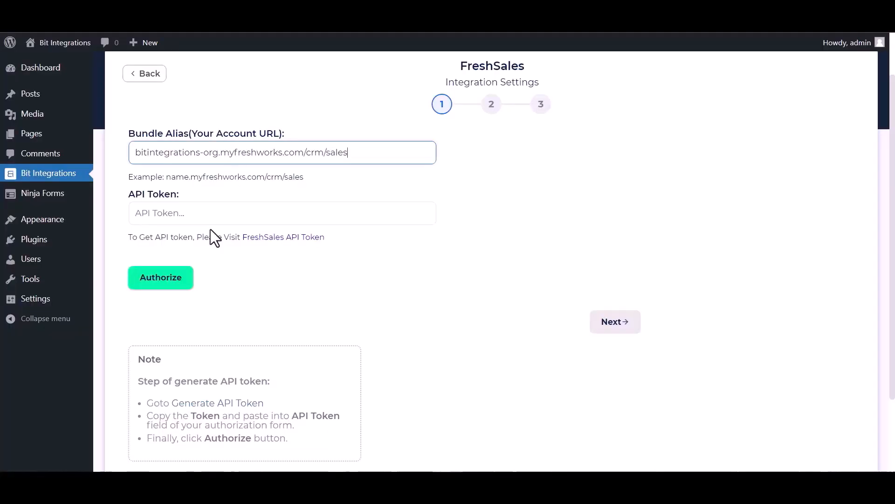
{"action": "left_click", "coordinate": [177, 216]}
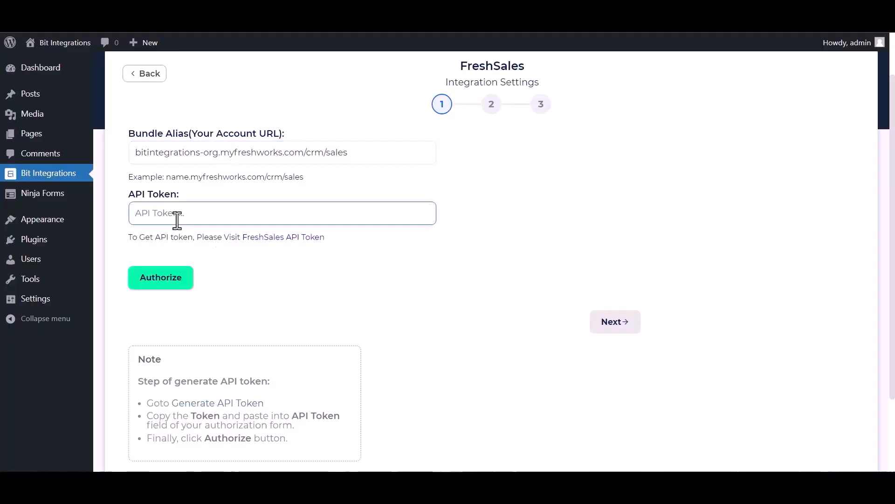
{"action": "key", "text": "ctrl+v"}
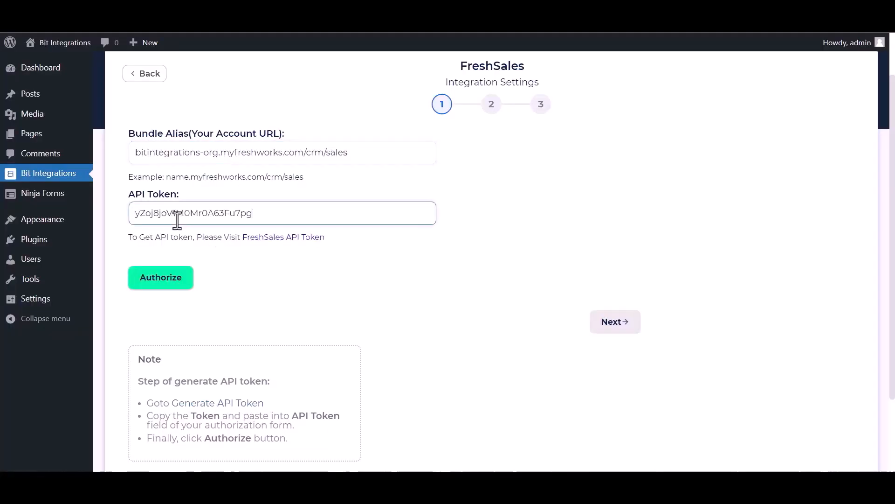
{"action": "left_click", "coordinate": [163, 290]}
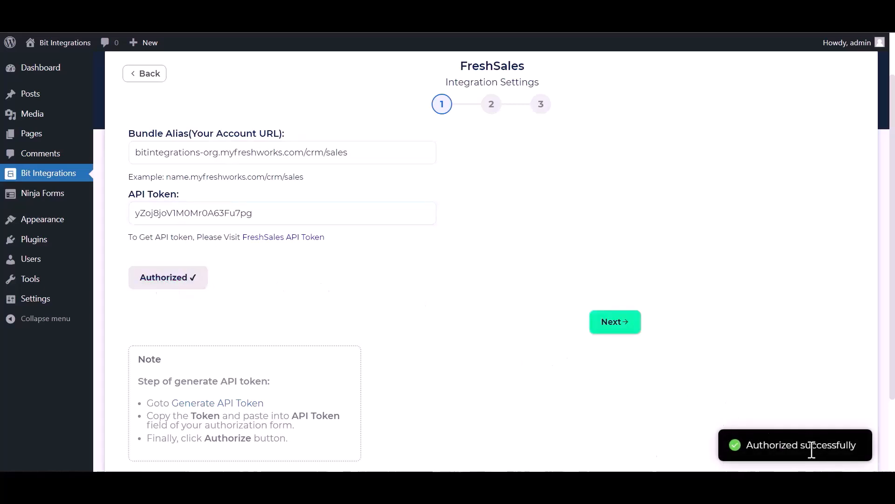
On the next step choose module Contact, account view My Accounts and account Acme Inc (sample)
{"action": "left_click", "coordinate": [606, 326]}
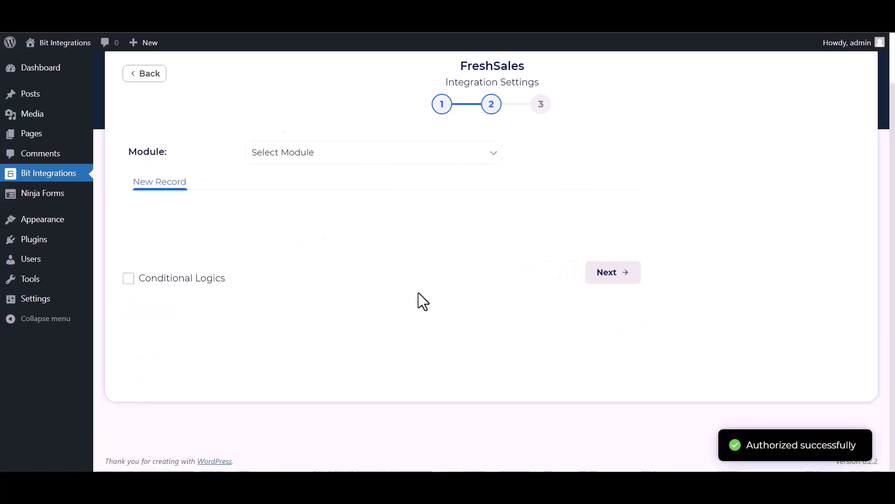
{"action": "left_click", "coordinate": [320, 156]}
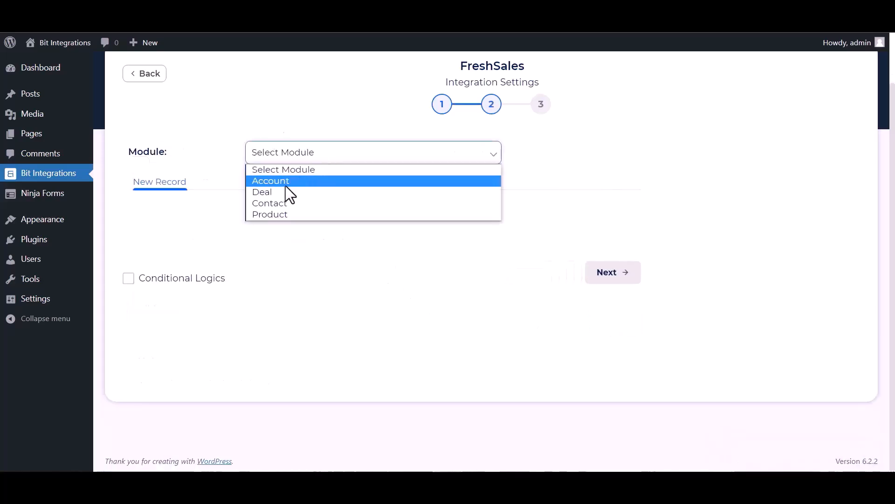
{"action": "left_click", "coordinate": [279, 211]}
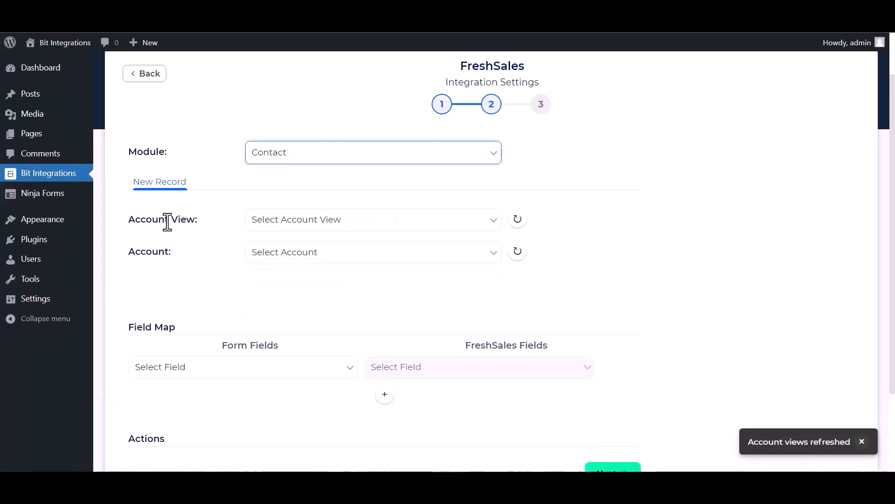
{"action": "left_click", "coordinate": [311, 227]}
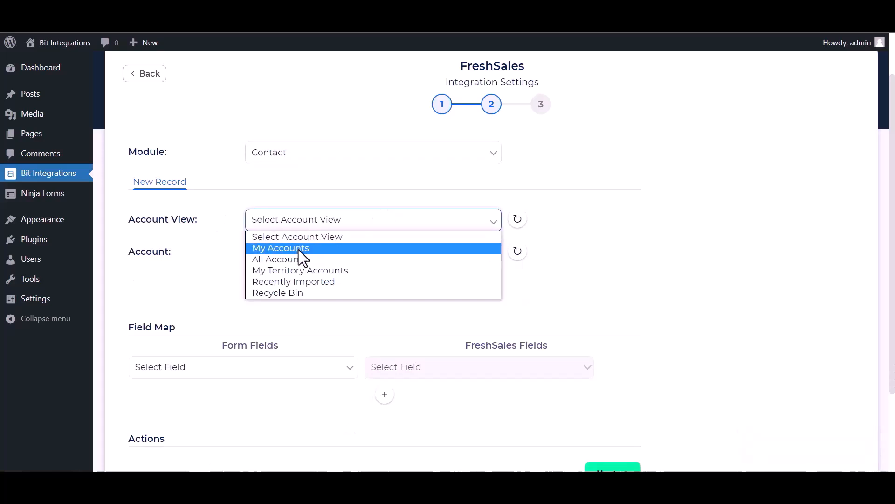
{"action": "left_click", "coordinate": [299, 250]}
{"action": "left_click", "coordinate": [308, 258]}
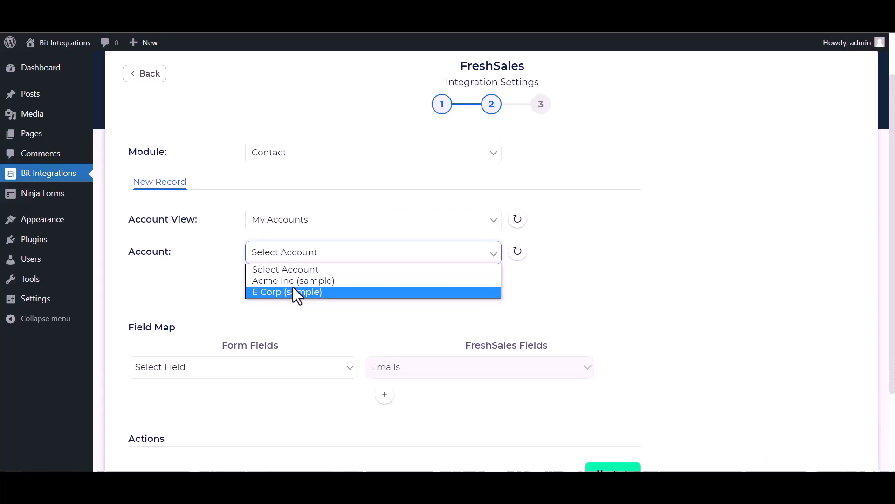
{"action": "left_click", "coordinate": [295, 282]}
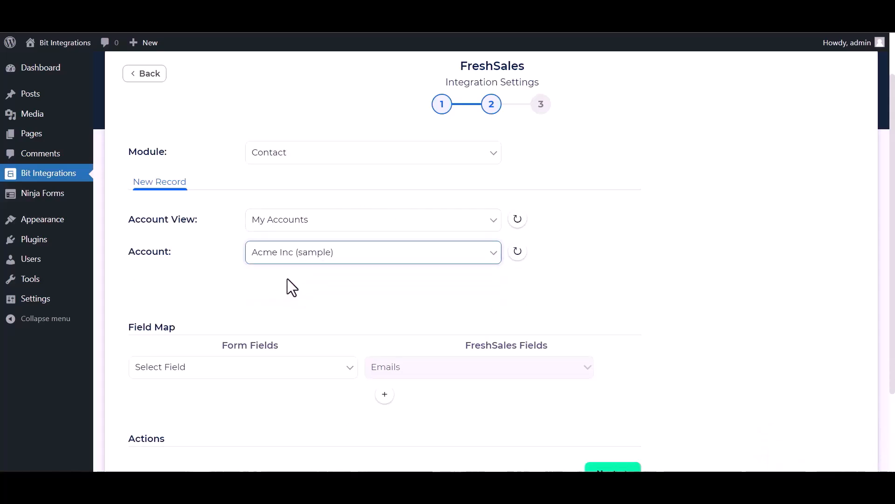
{"action": "scroll", "coordinate": [287, 278], "scroll_direction": "down", "scroll_amount": 1}
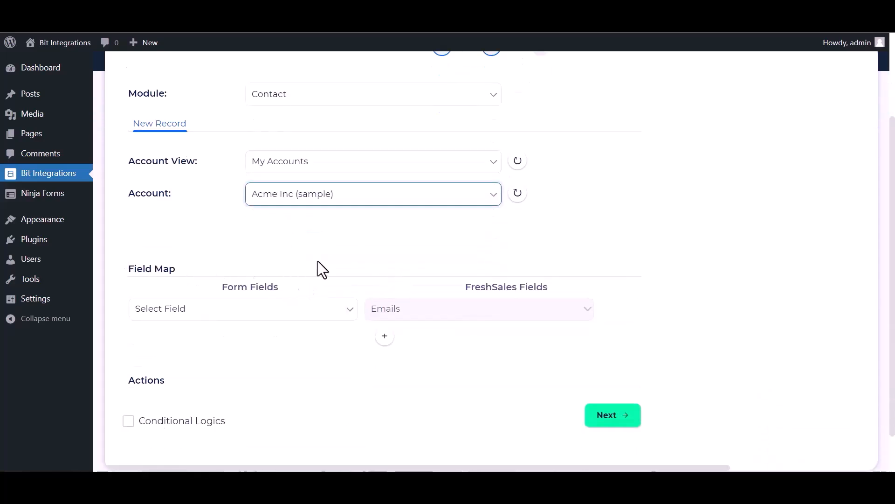
Map Email to Emails, Name to First name and Phone to Mobile in the Field Map
{"action": "scroll", "coordinate": [322, 268], "scroll_direction": "down", "scroll_amount": 1}
{"action": "left_click", "coordinate": [277, 261]}
{"action": "left_click", "coordinate": [161, 310]}
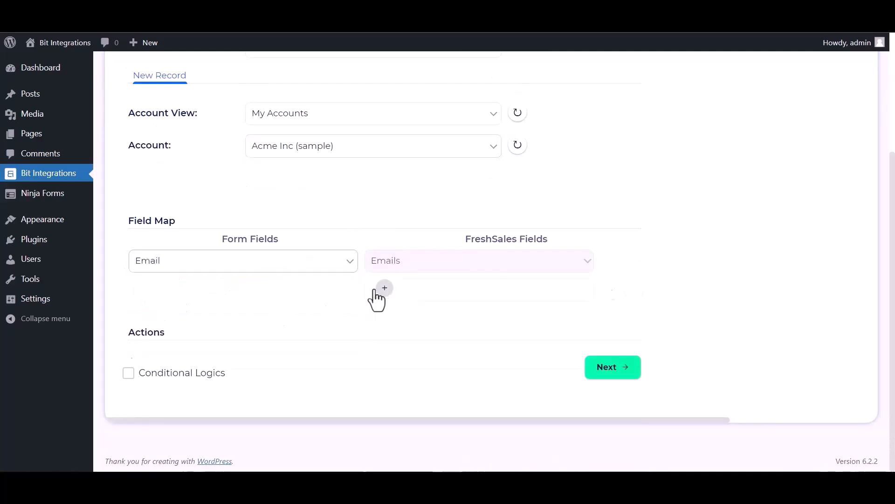
{"action": "left_click", "coordinate": [385, 288]}
{"action": "left_click", "coordinate": [236, 289]}
{"action": "left_click", "coordinate": [160, 326]}
{"action": "left_click", "coordinate": [401, 289]}
{"action": "left_click", "coordinate": [394, 82]}
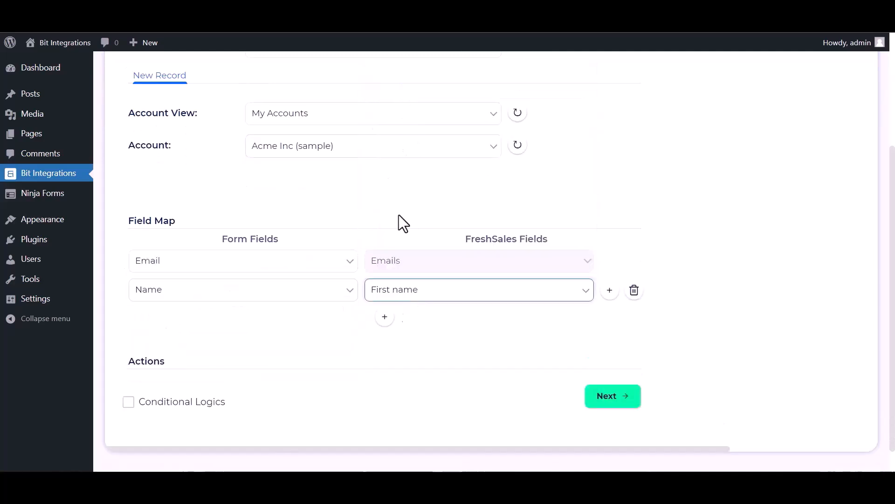
{"action": "left_click", "coordinate": [385, 317]}
{"action": "left_click", "coordinate": [274, 321]}
{"action": "left_click", "coordinate": [176, 380]}
{"action": "left_click", "coordinate": [395, 320]}
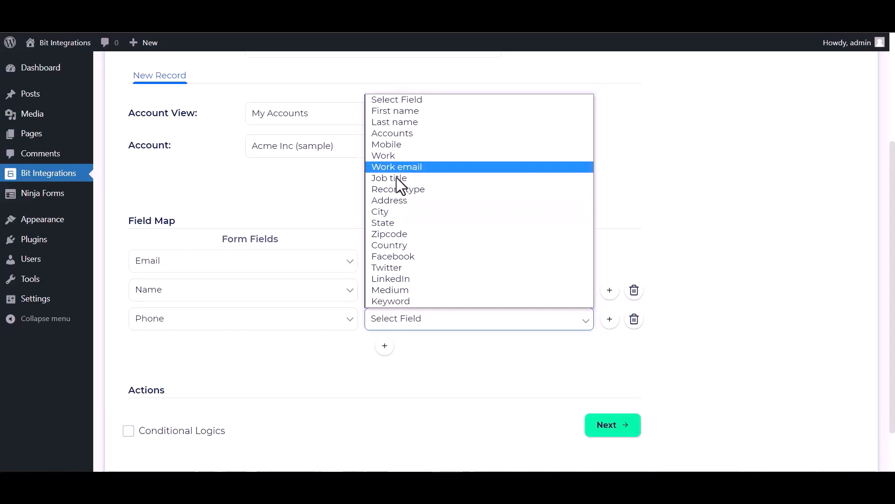
{"action": "left_click", "coordinate": [396, 143]}
Leave Conditional Logics switched off and advance to the final integration step
{"action": "scroll", "coordinate": [299, 354], "scroll_direction": "down", "scroll_amount": 1}
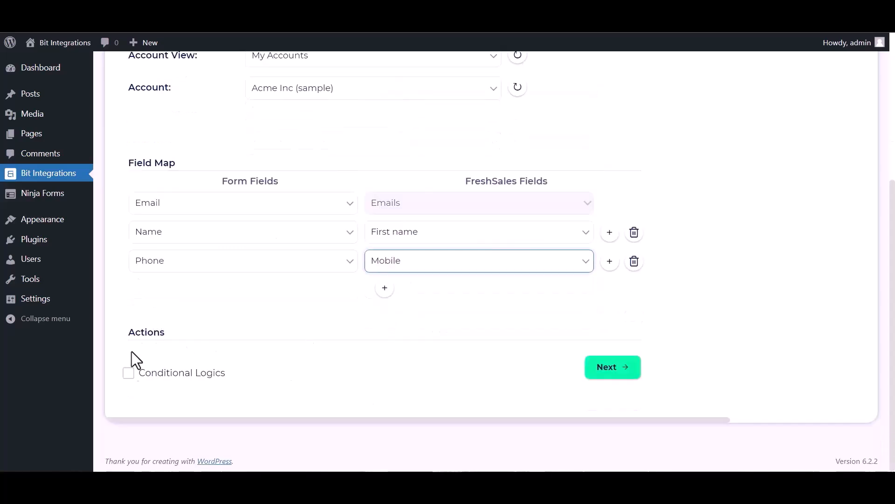
{"action": "left_click", "coordinate": [128, 377]}
{"action": "scroll", "coordinate": [298, 379], "scroll_direction": "down", "scroll_amount": 2}
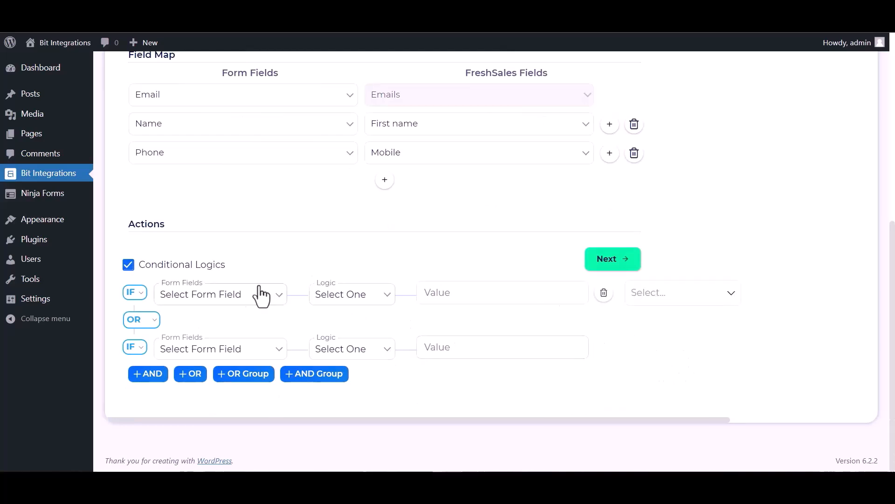
{"action": "left_click", "coordinate": [144, 265]}
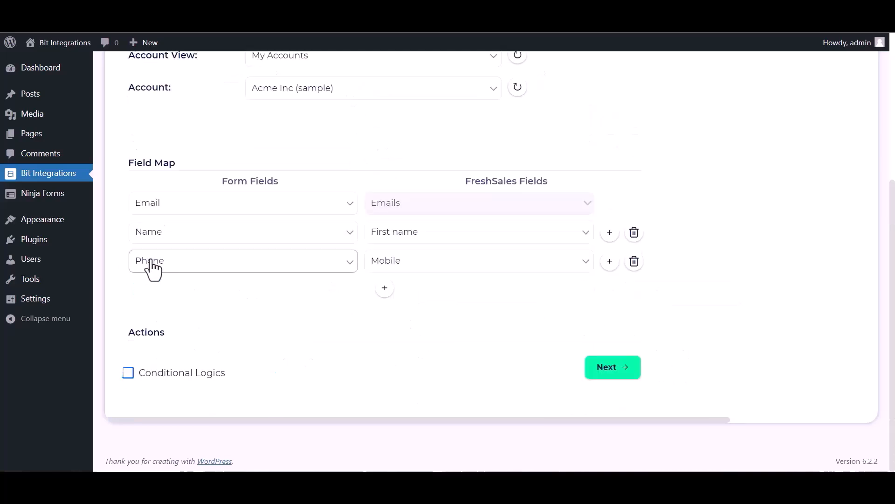
{"action": "left_click", "coordinate": [603, 372]}
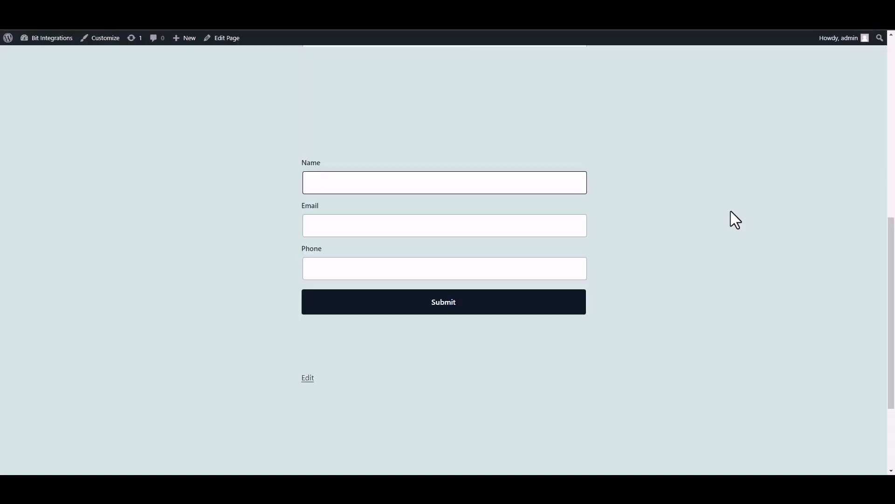
Submit the form with name 'Bit Integrations', a support e-mail and phone number, checking the success message
{"action": "type", "text": "Bit INTEGRAT"}
{"action": "key", "text": "BackSpace"}
{"action": "key", "text": "BackSpace"}
{"action": "key", "text": "BackSpace"}
{"action": "key", "text": "BackSpace"}
{"action": "key", "text": "BackSpace"}
{"action": "key", "text": "BackSpace"}
{"action": "type", "text": "nter"}
{"action": "type", "text": "rat"}
{"action": "type", "text": "ions"}
{"action": "left_click", "coordinate": [512, 227]}
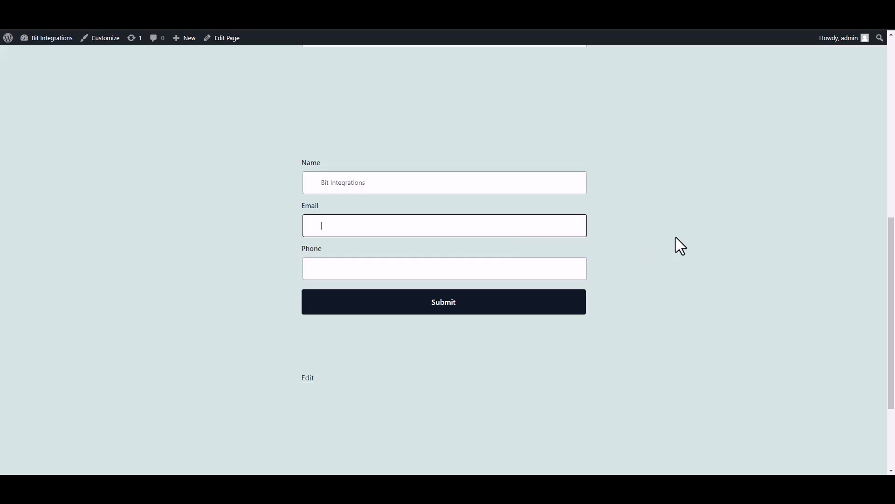
{"action": "left_click", "coordinate": [556, 271]}
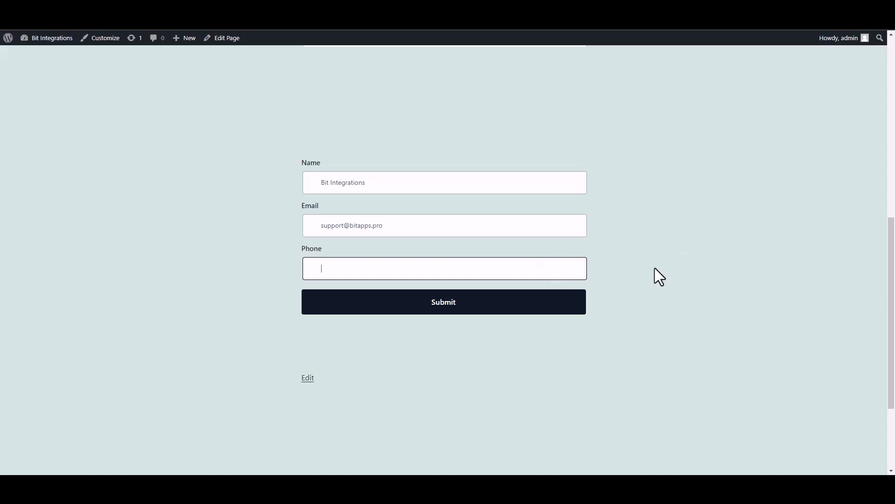
{"action": "type", "text": "444555666"}
{"action": "left_click", "coordinate": [571, 308]}
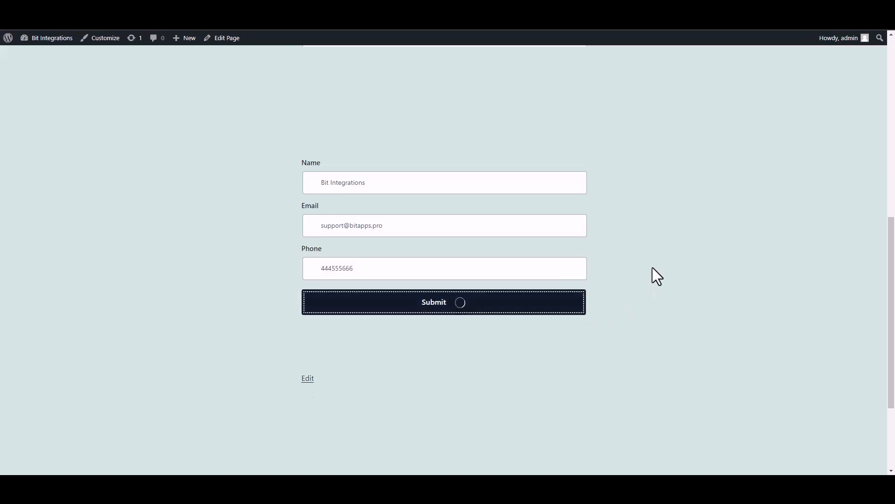
{"action": "left_click_drag", "start_coordinate": [300, 338], "coordinate": [499, 354]}
{"action": "left_click", "coordinate": [639, 353]}
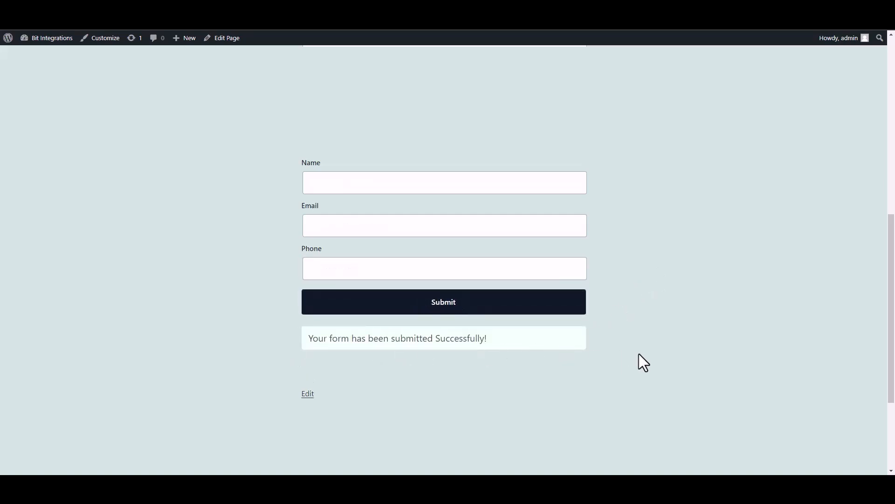